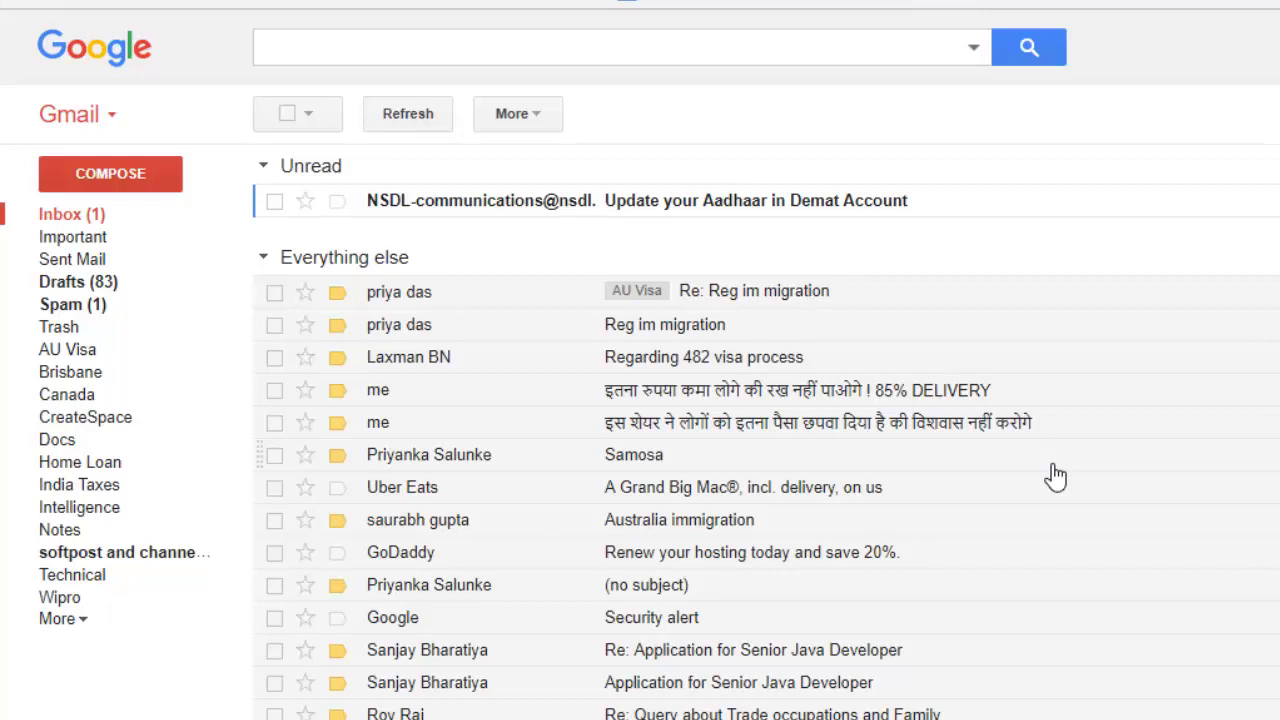
- Switch from the Gmail inbox to Google Contacts using the Gmail app dropdown
left_click(147, 169)
left_click(110, 114)
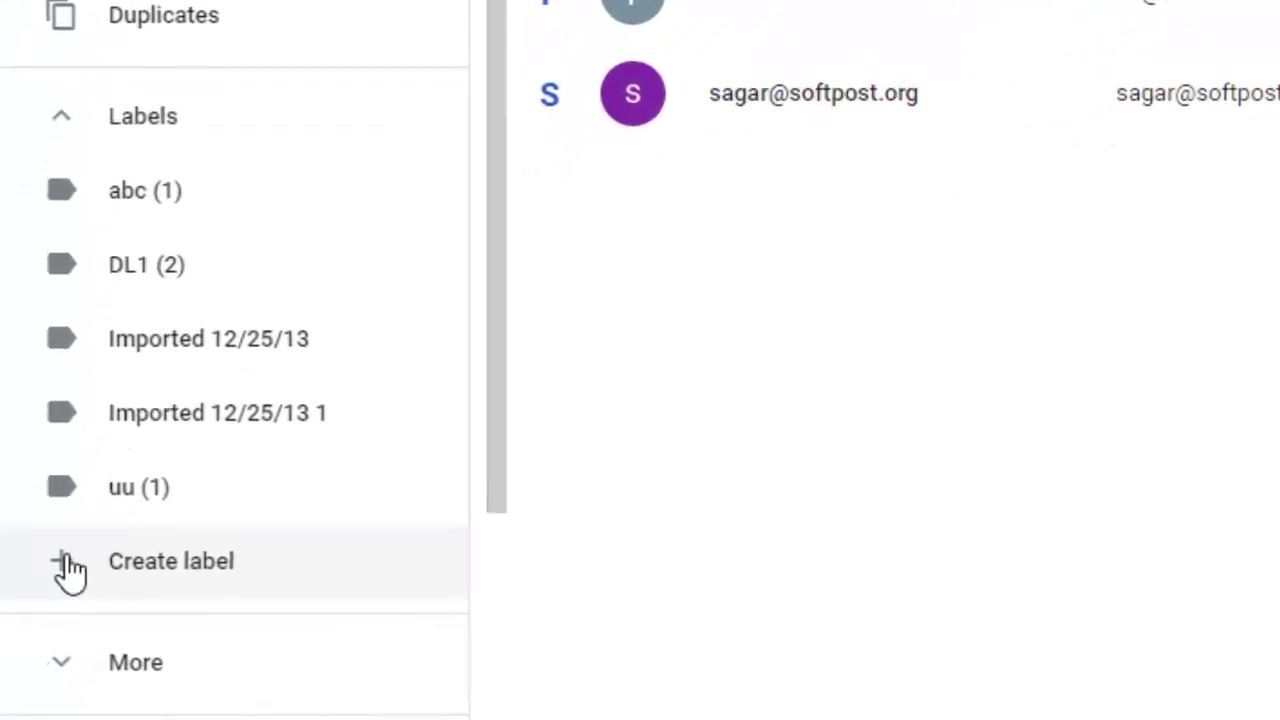
- Create a 'college friends' contact label and show its empty contact list
left_click(48, 598)
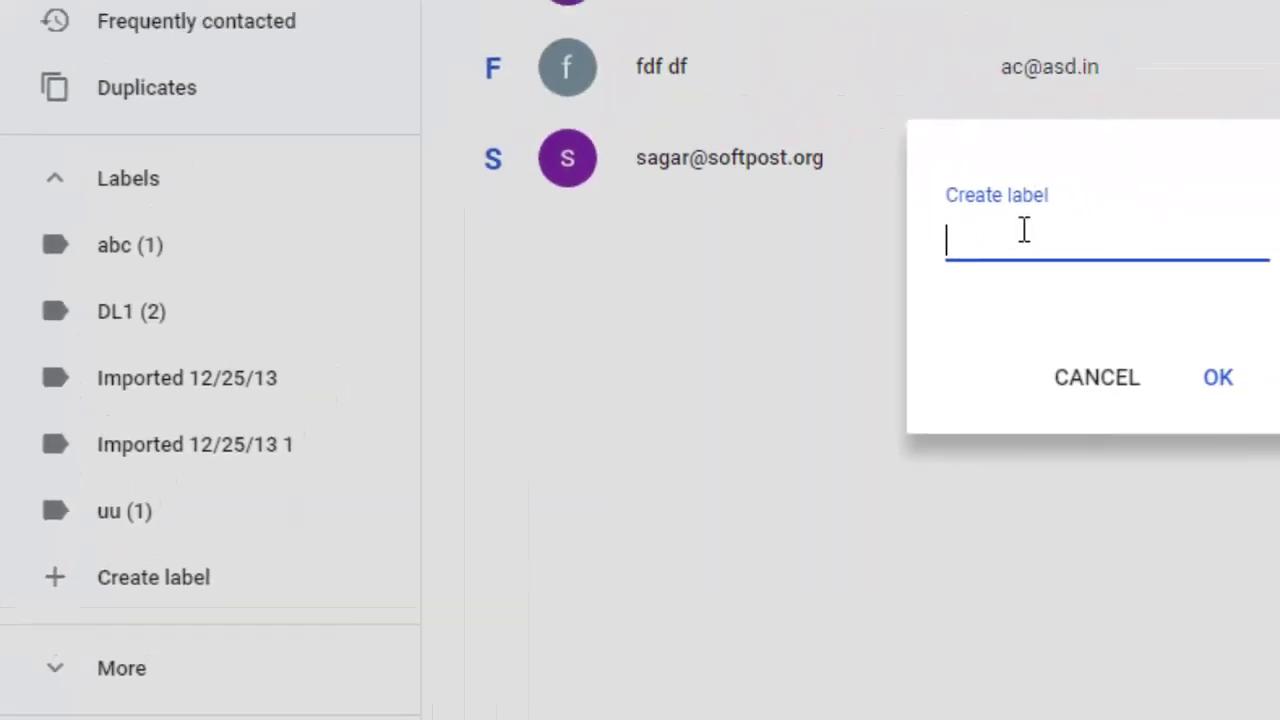
type("college friends")
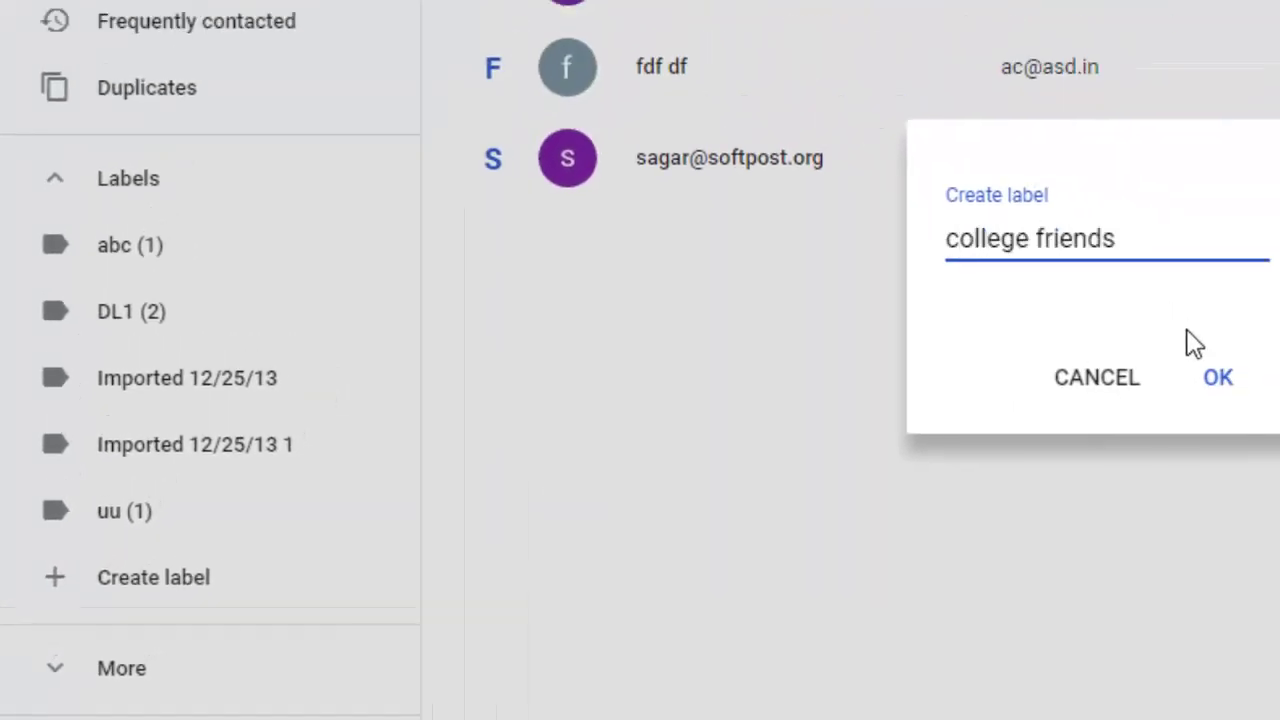
left_click(1216, 378)
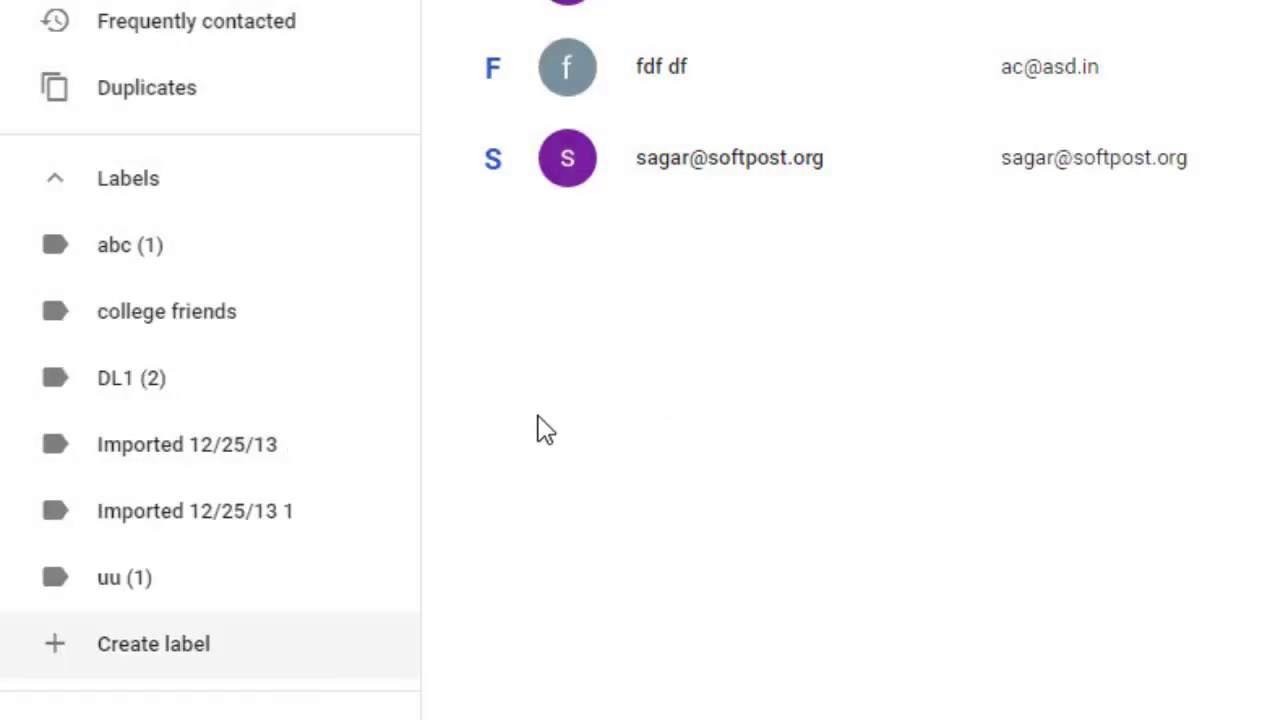
left_click(220, 315)
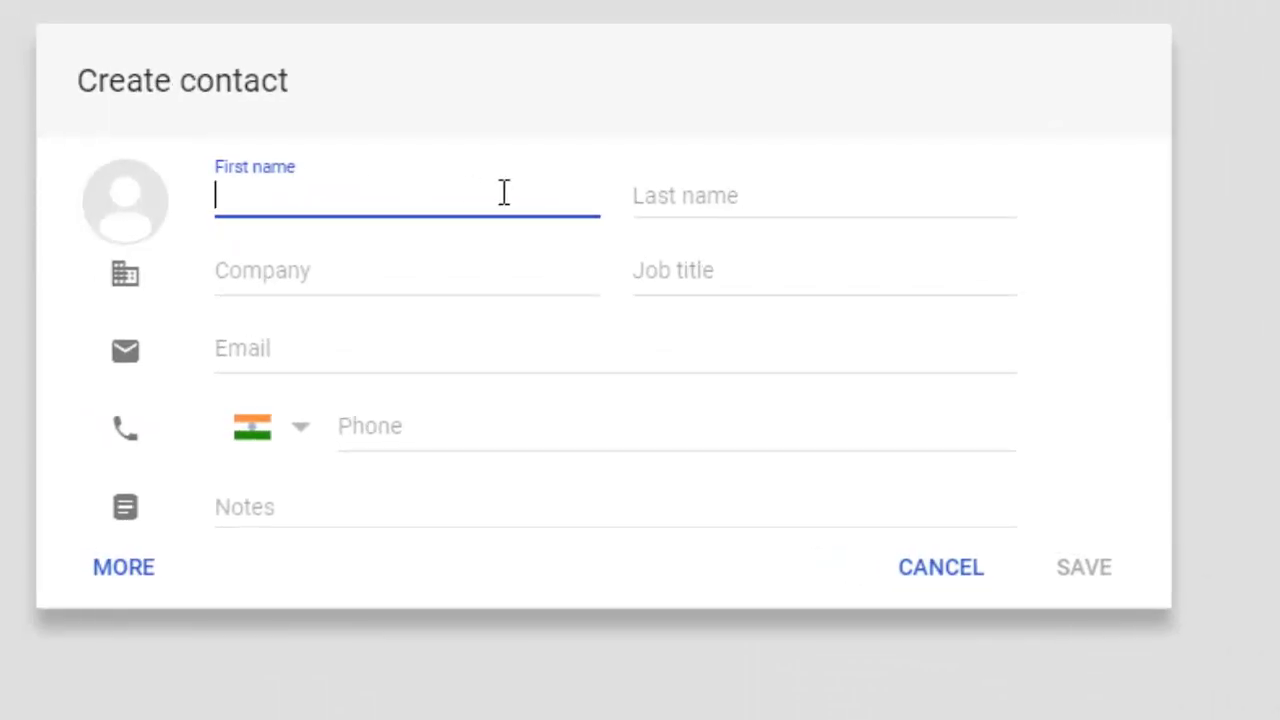
- Save the first contact with first name, last name and e-mail address, then close its card
type("xyz")
key("Tab")
type("sdsd")
left_click(357, 345)
type("abc@sdsdsd.in")
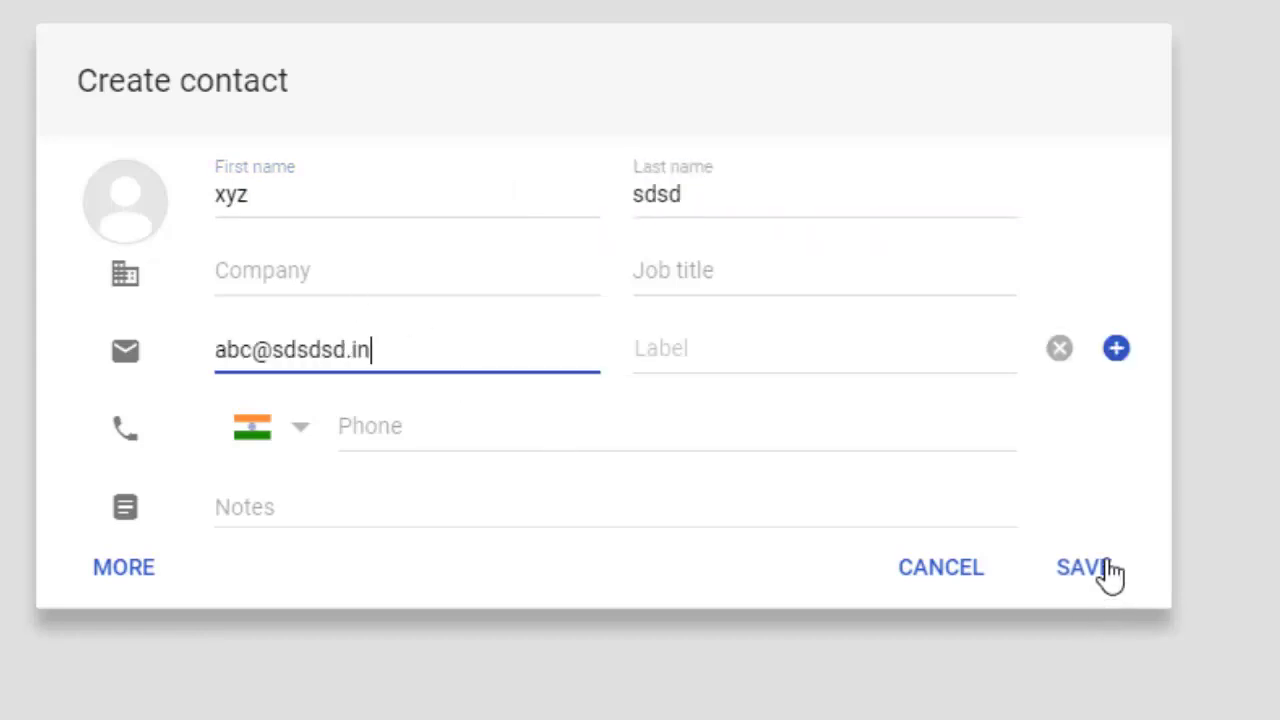
left_click(1108, 571)
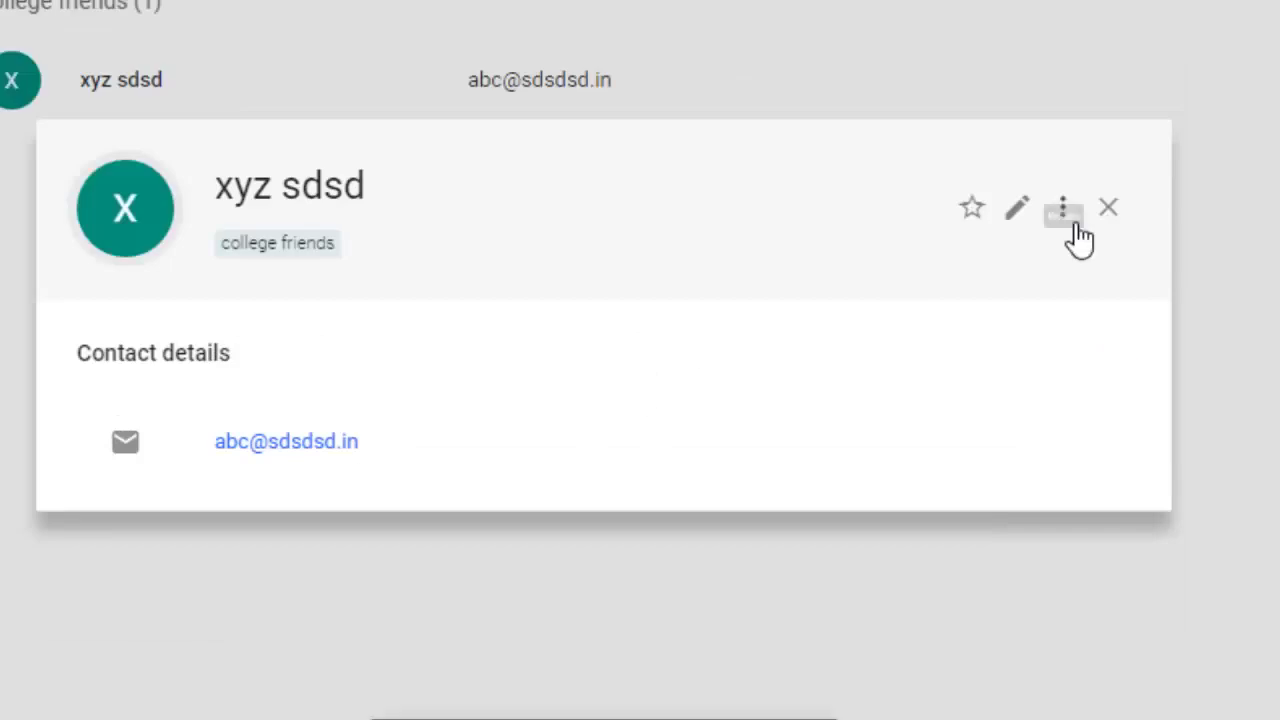
left_click(1111, 207)
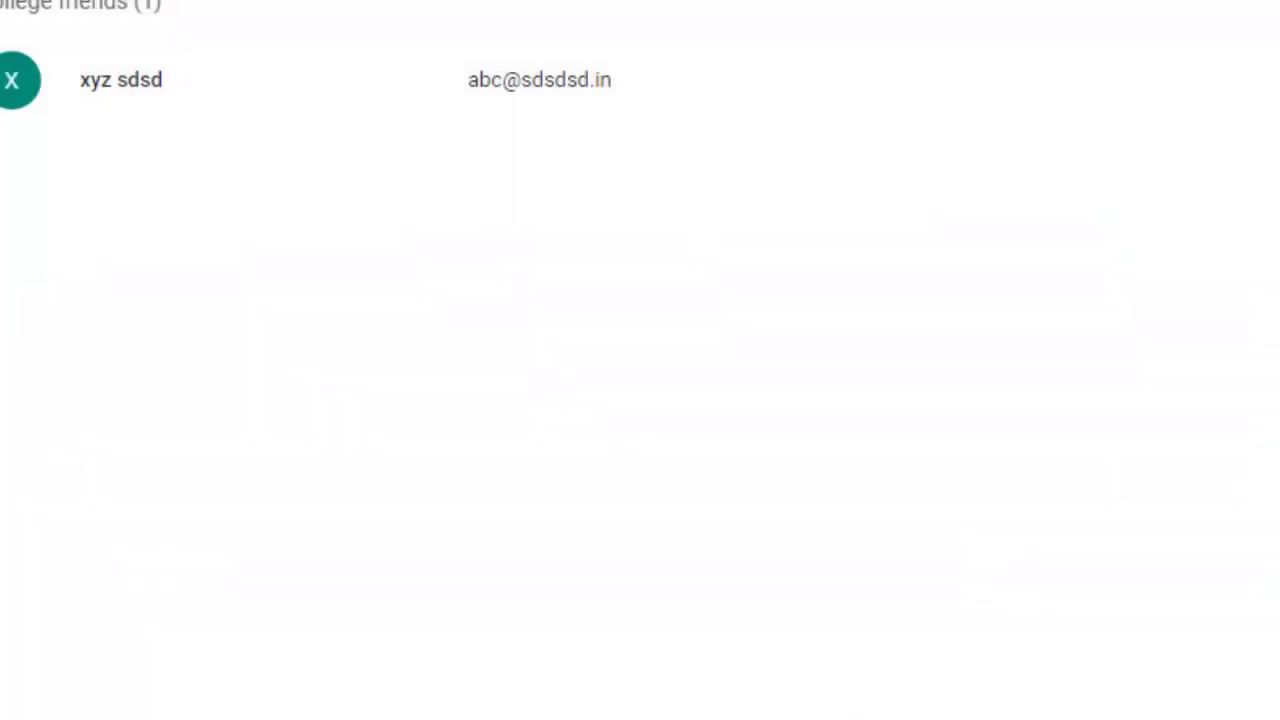
- Add and save a second contact with first name, last name and e-mail address
left_click(766, 477)
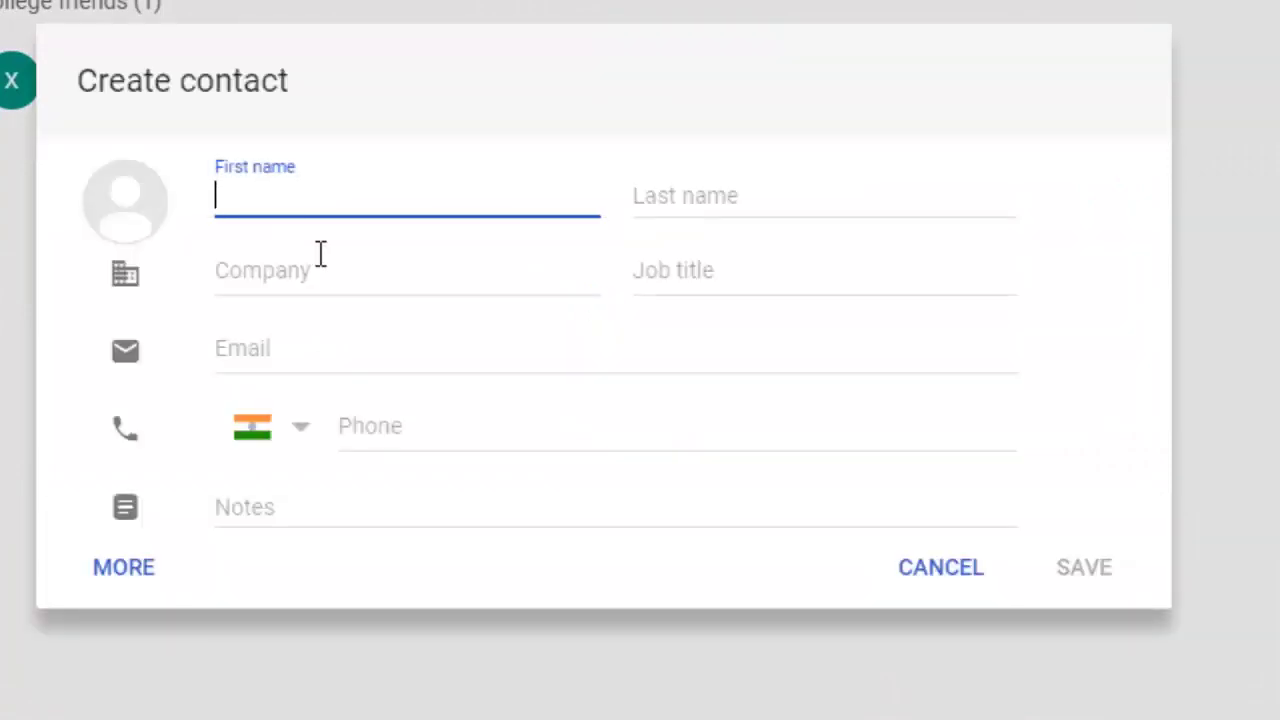
type("dsd")
left_click(676, 205)
type("fgfg")
left_click(307, 337)
type("xx@")
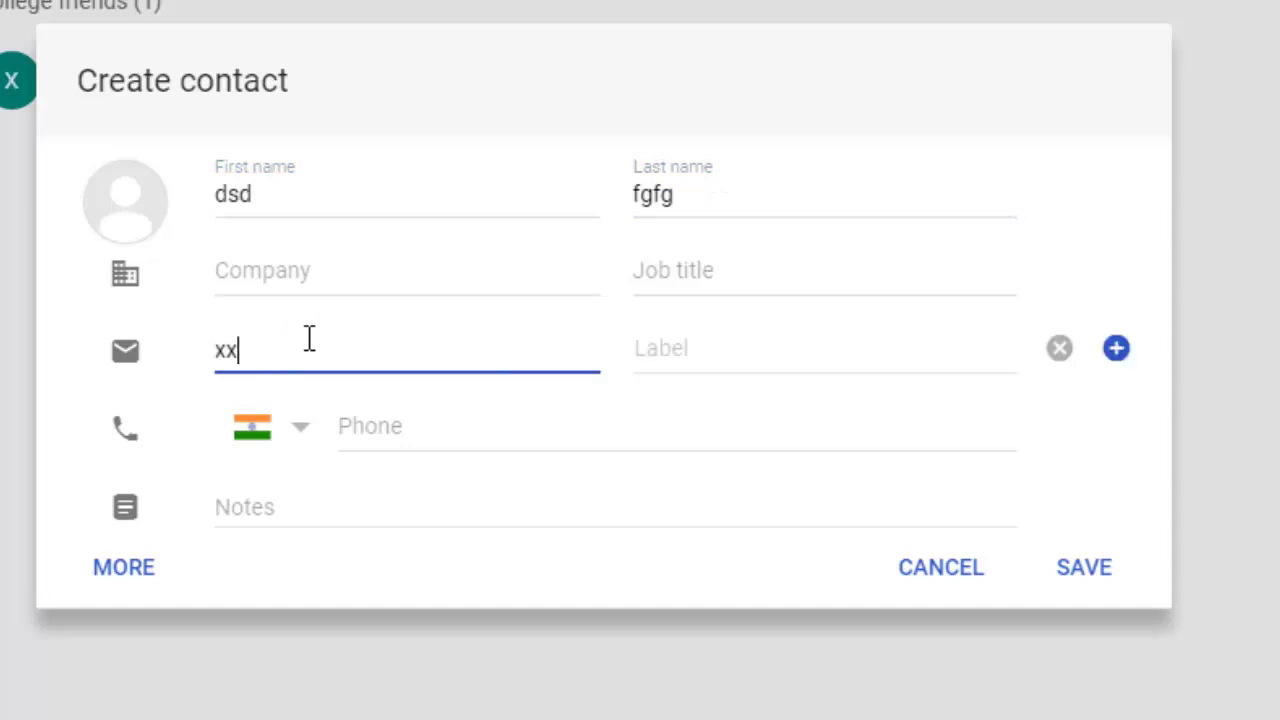
type("sdsdsdmin.in")
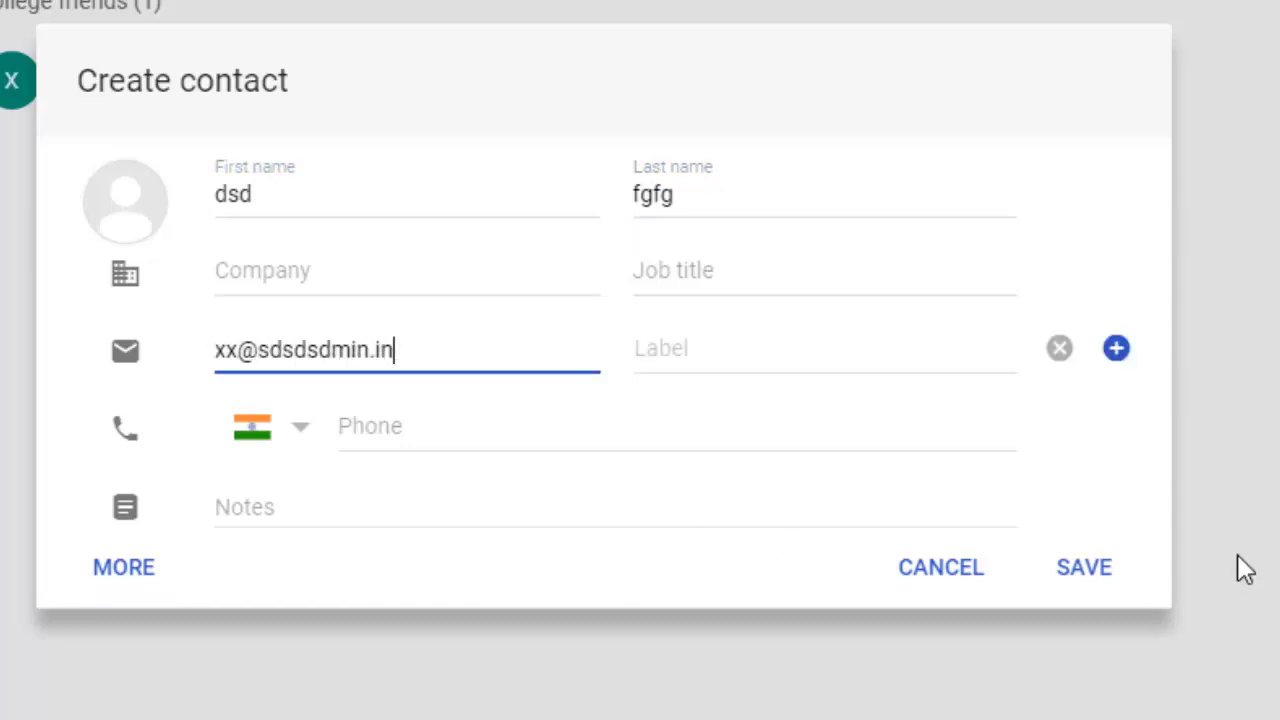
left_click(1084, 567)
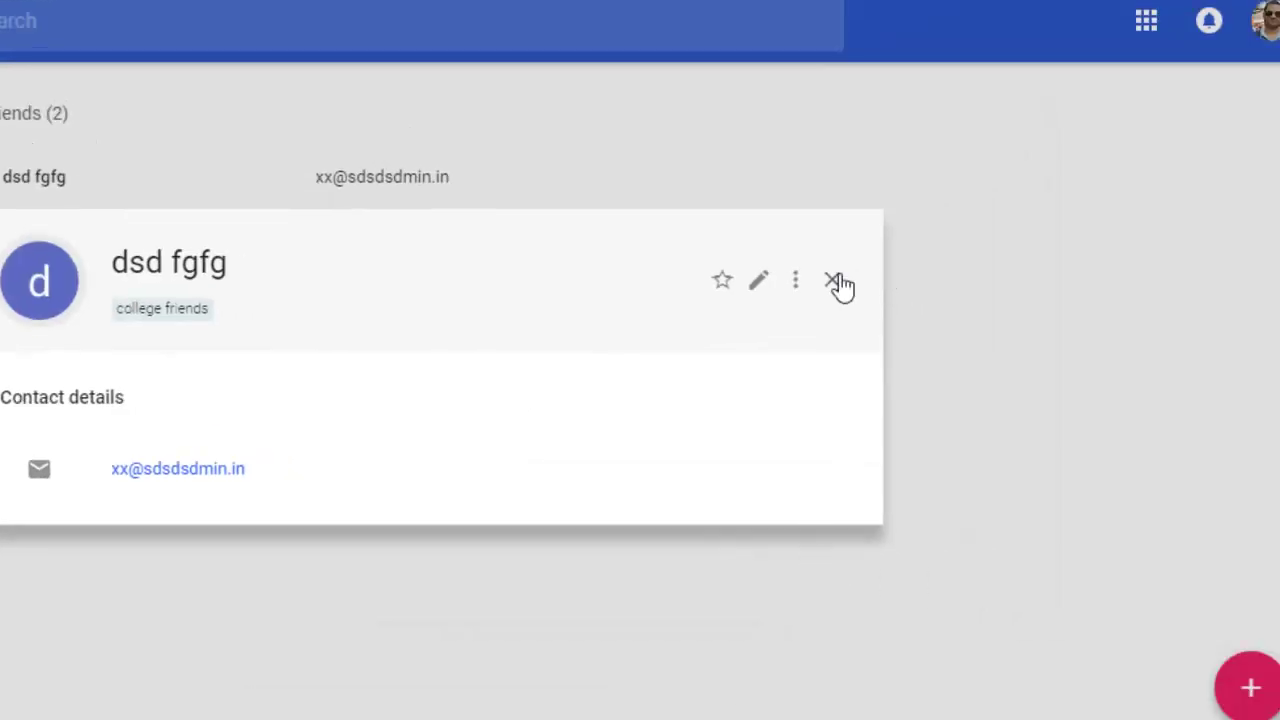
left_click(887, 265)
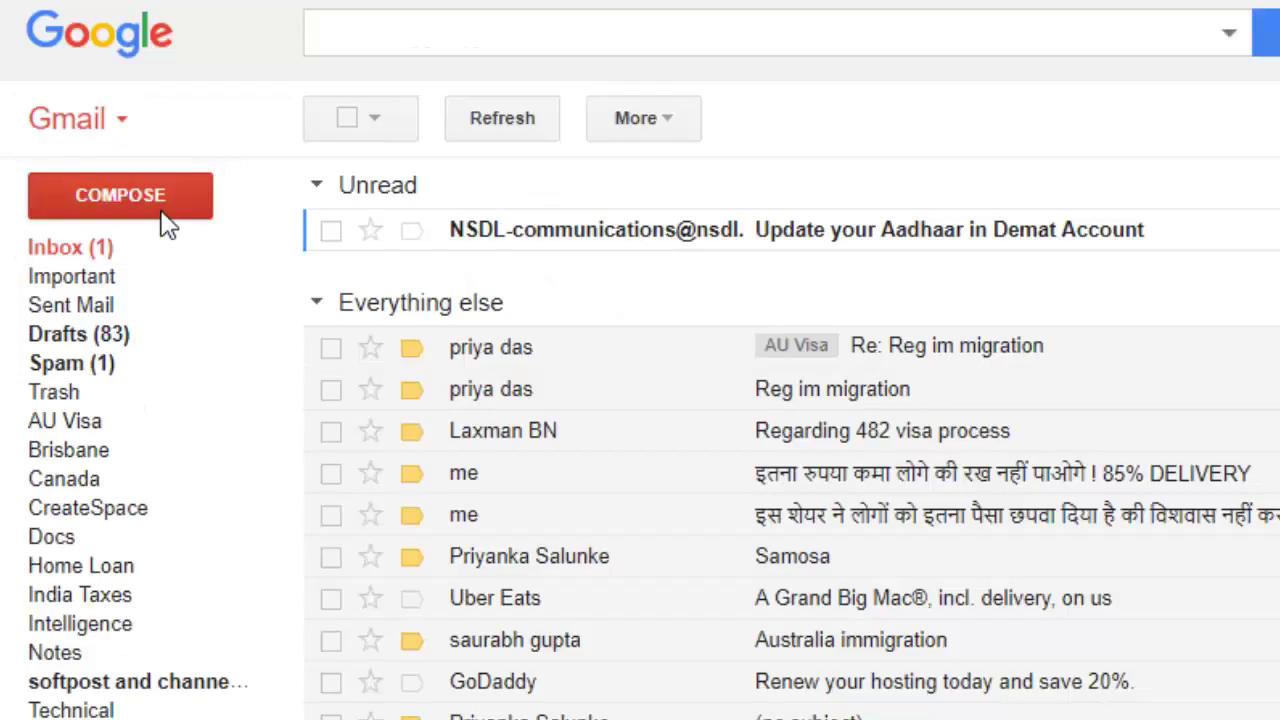
- Start a new email and address it to the 'college friends' group via 'col'
left_click(160, 206)
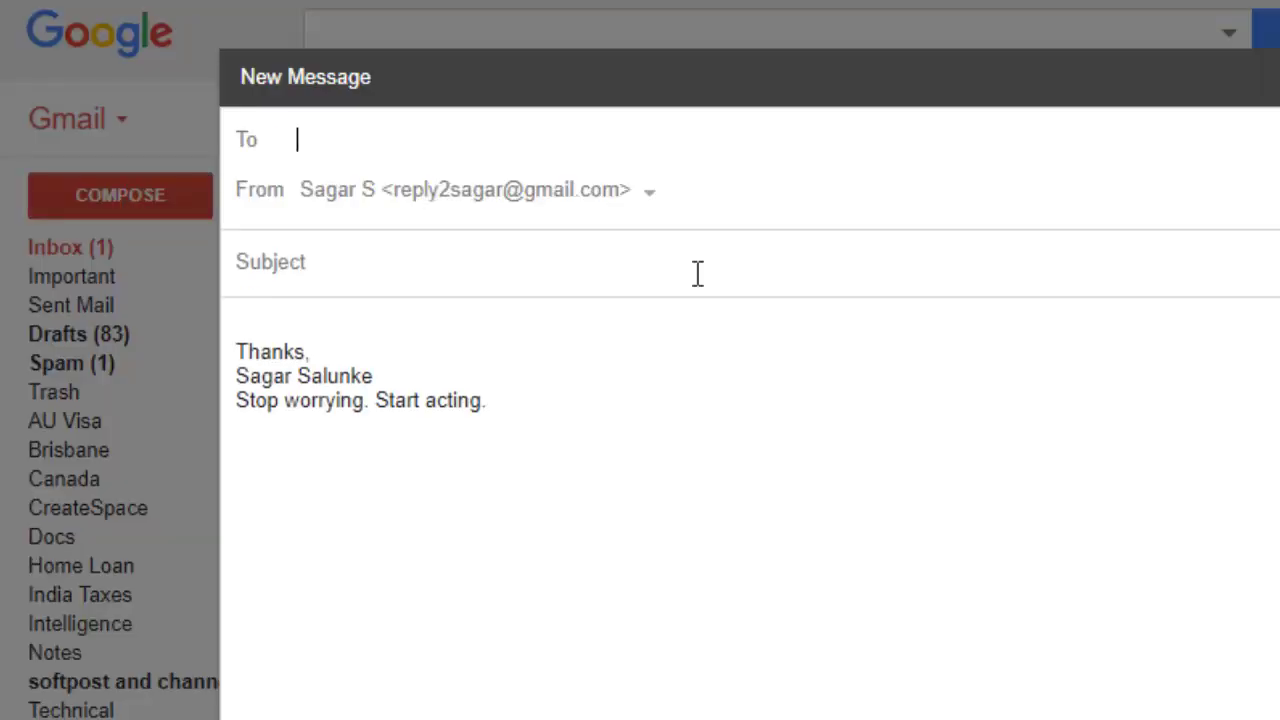
type("col")
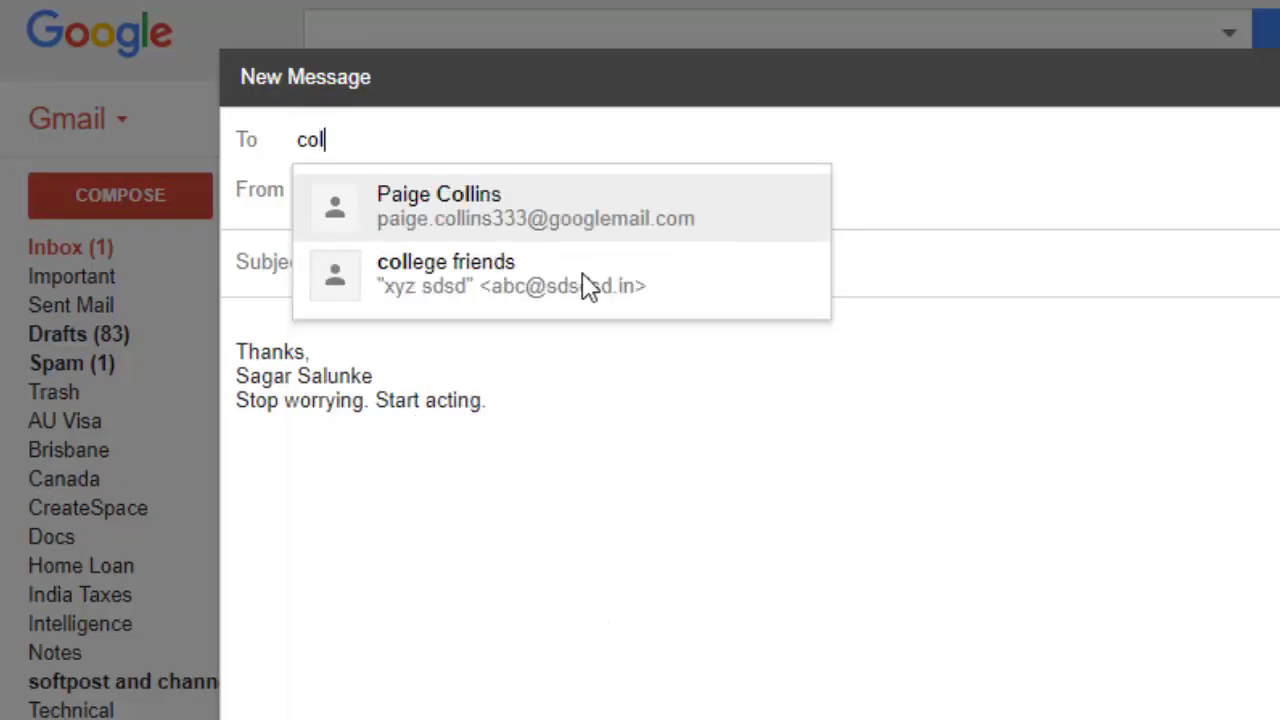
left_click(437, 290)
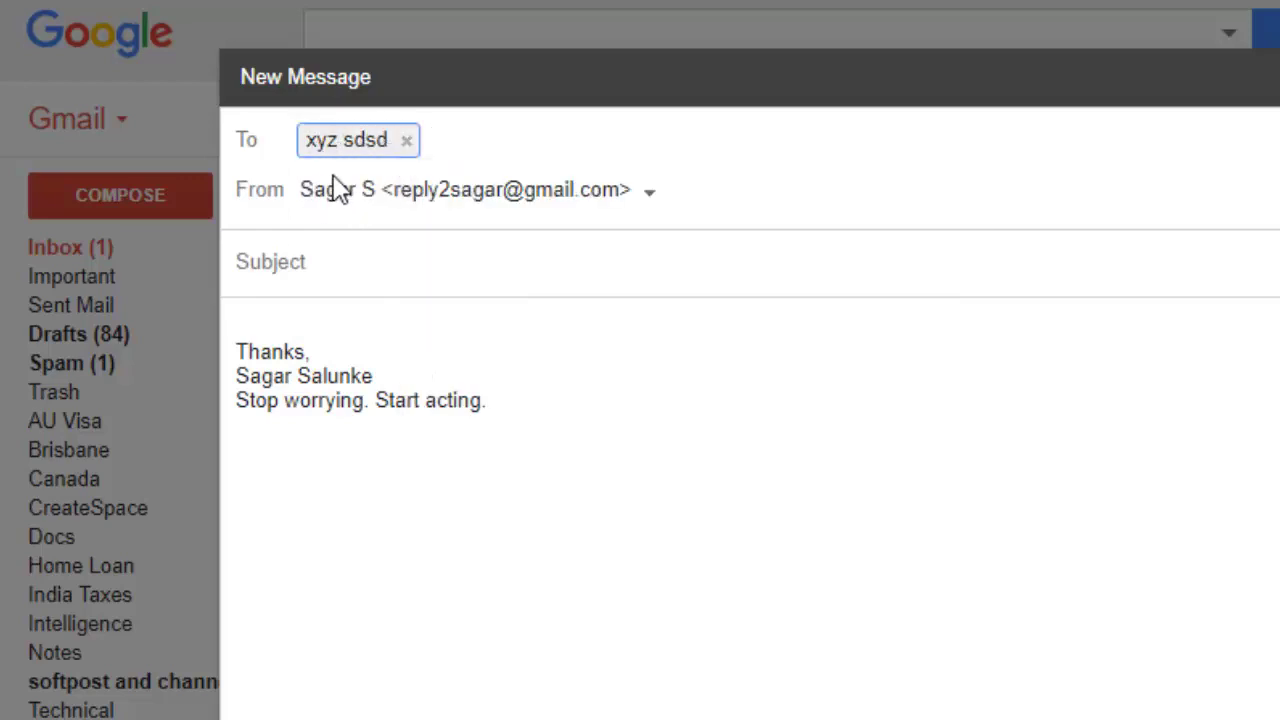
- Remove the stray recipient and re-add the whole 'college friends' group via 'coll'
key("BackSpace")
type("col")
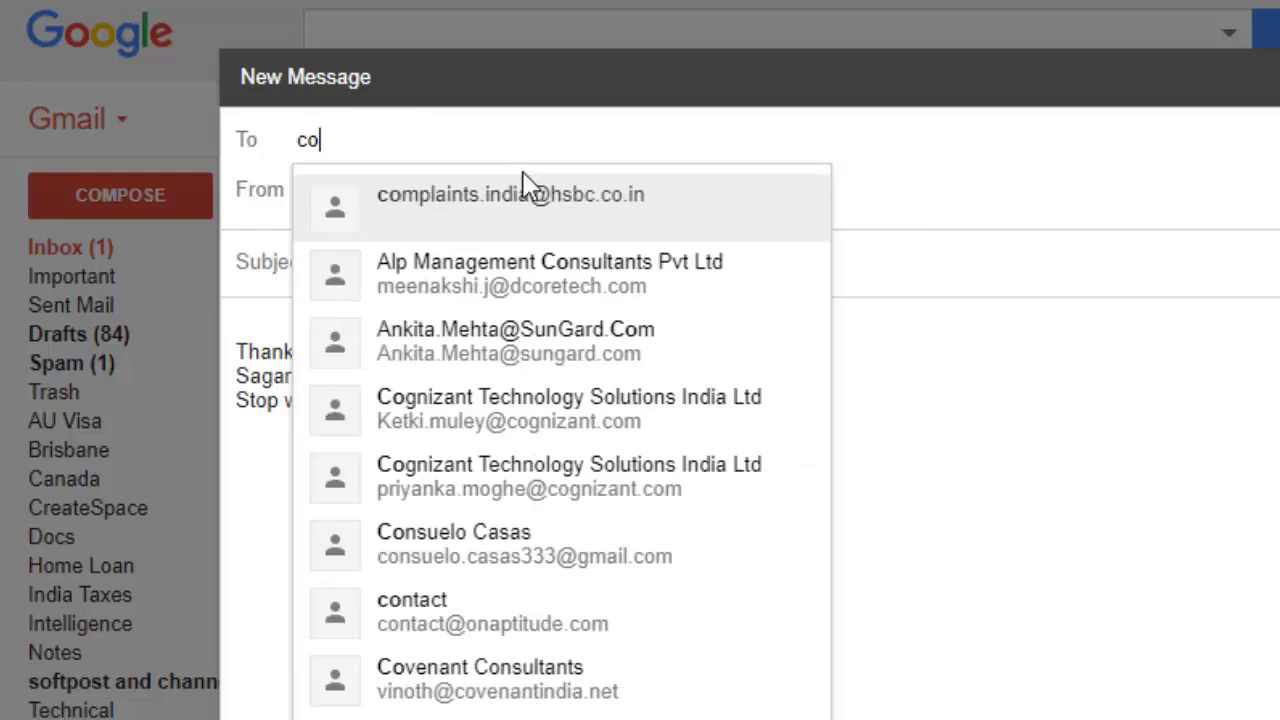
type("l")
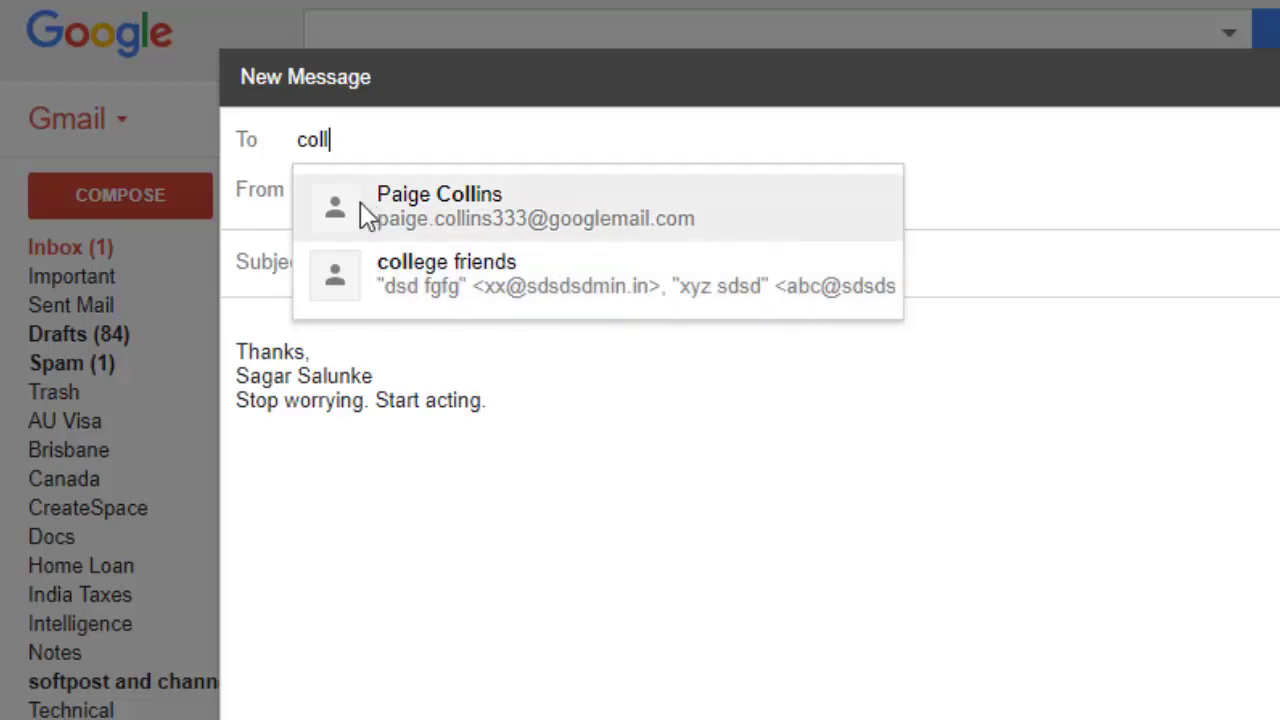
left_click(455, 270)
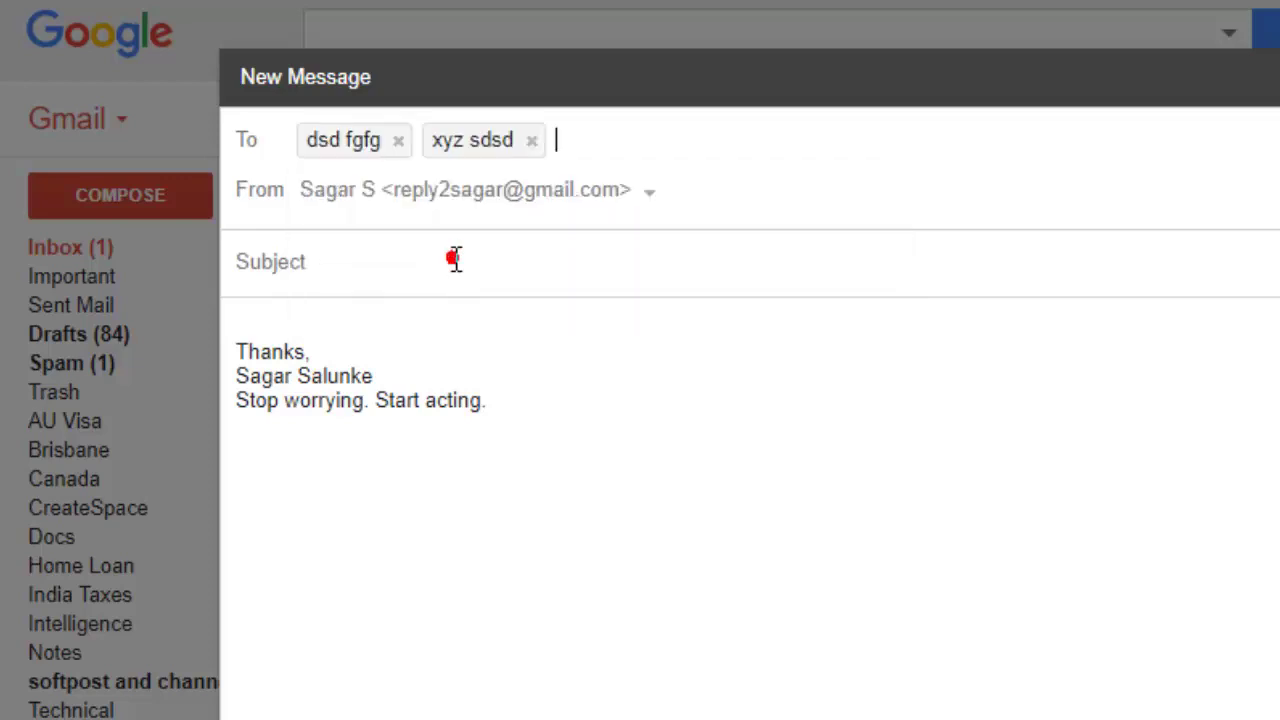